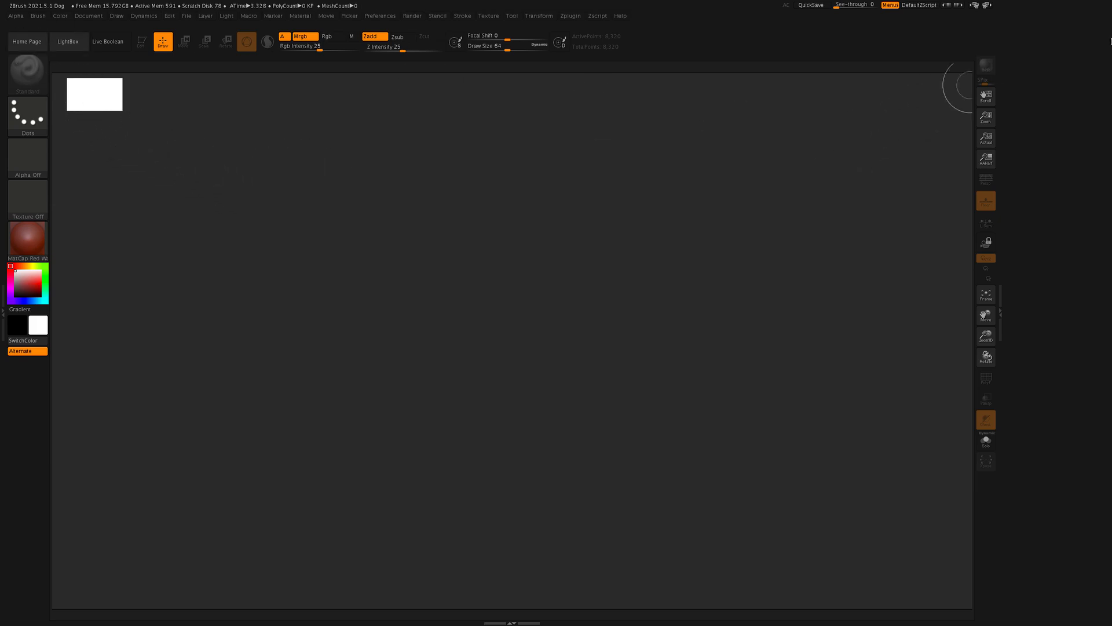
Step: Dock the Tool palette beside the canvas and select the Sphere3D primitive
{"action": "left_click", "coordinate": [514, 16]}
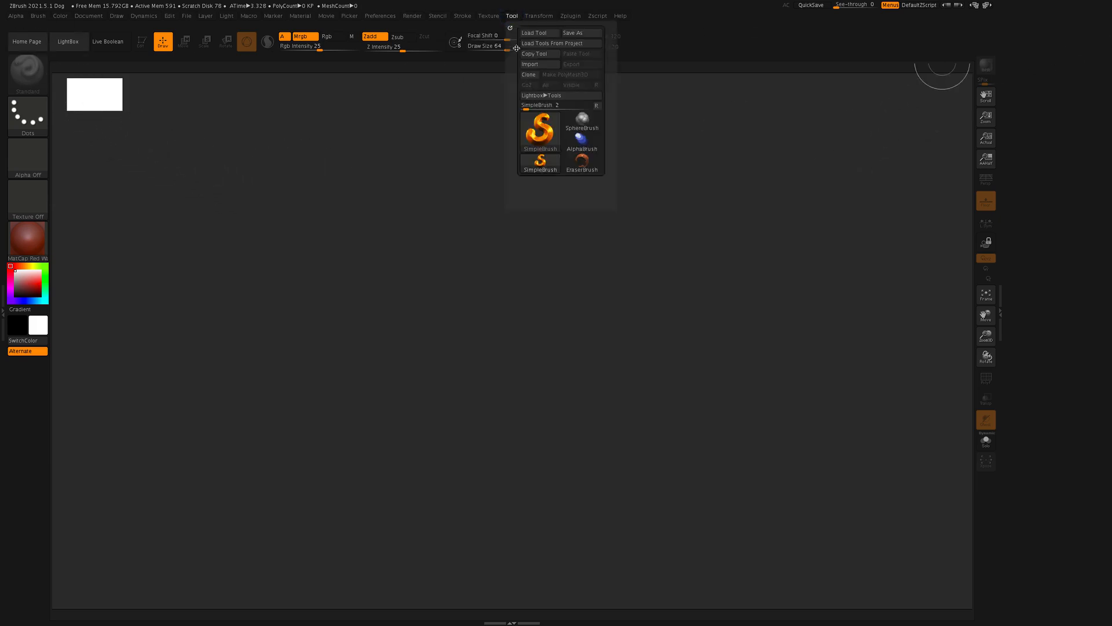
{"action": "left_click_drag", "start_coordinate": [509, 28], "coordinate": [1009, 93]}
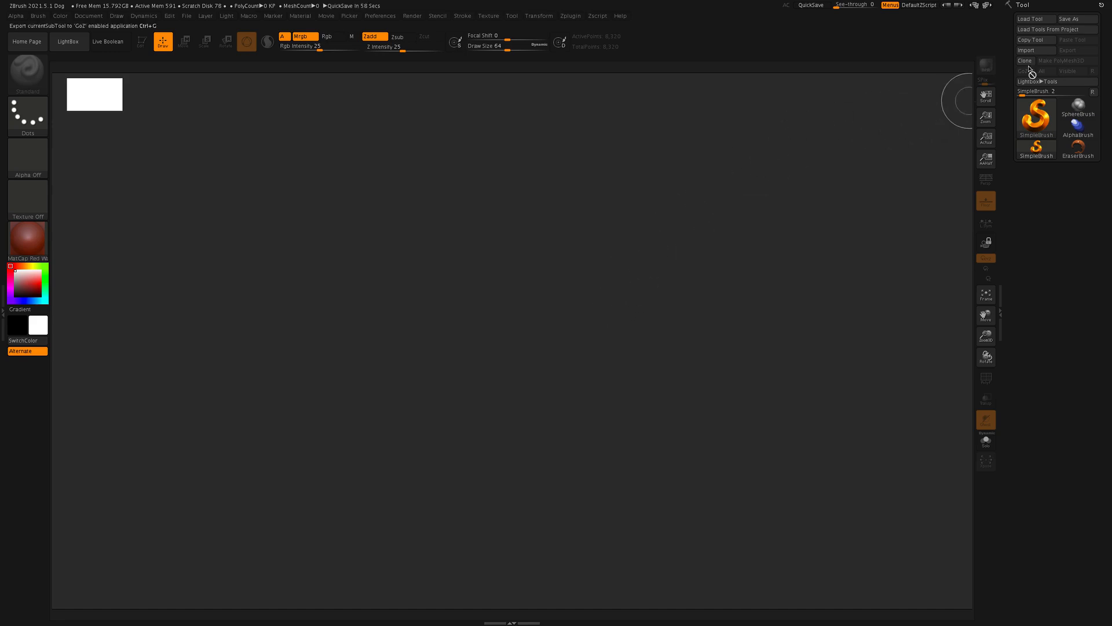
{"action": "left_click", "coordinate": [1040, 120]}
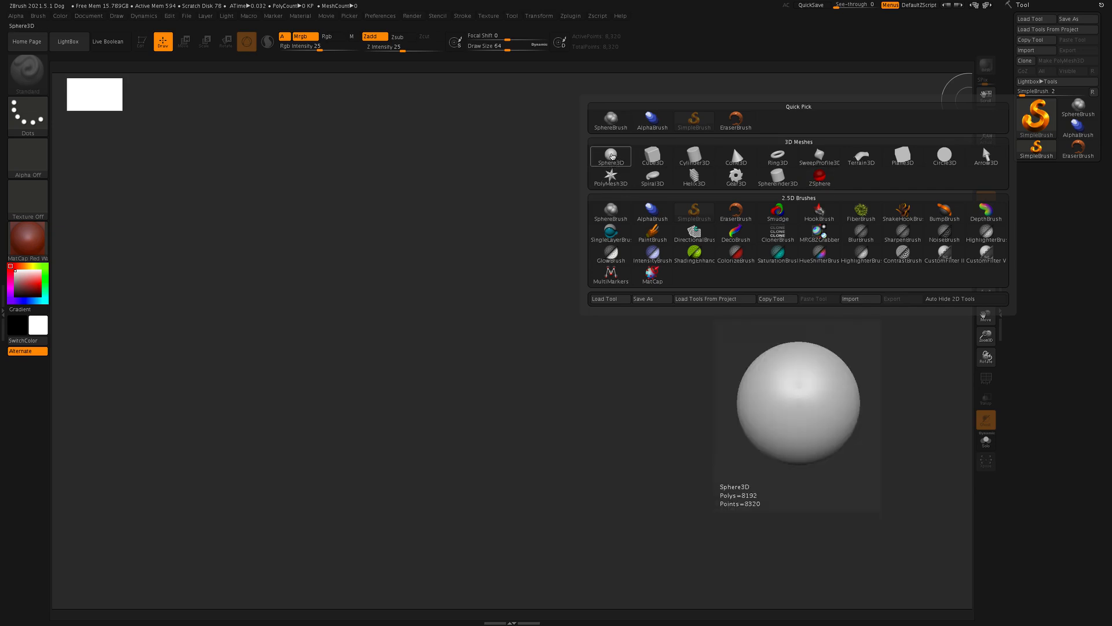
{"action": "left_click", "coordinate": [612, 156]}
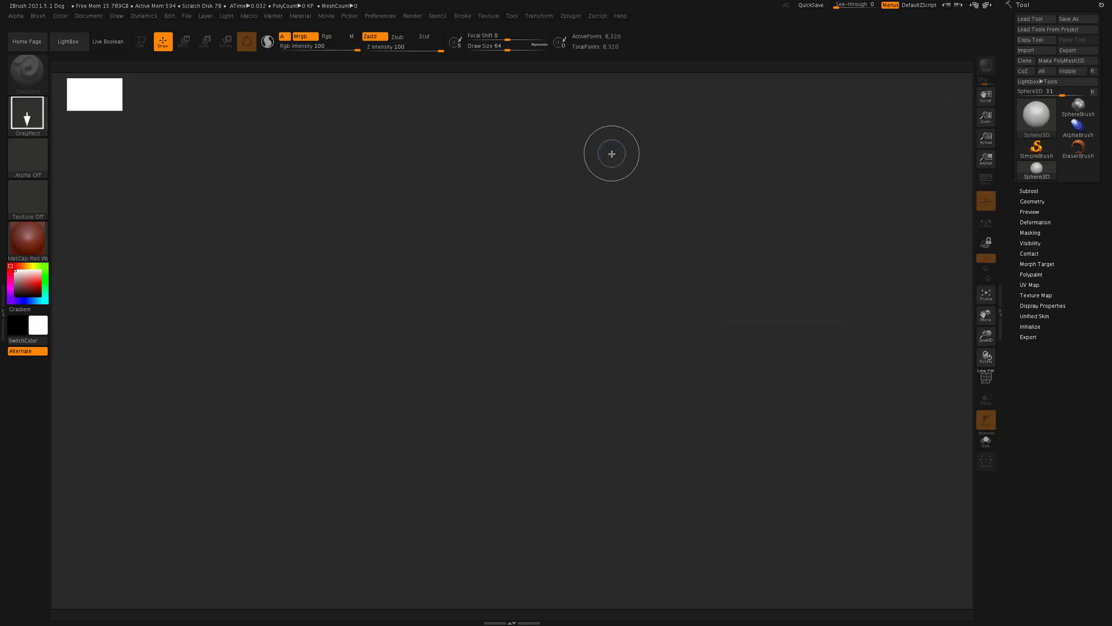
Step: Draw a large sphere in the middle of the canvas and put it into Edit mode
{"action": "mouse_move", "coordinate": [502, 288]}
{"action": "left_mouse_down"}
{"action": "mouse_move", "coordinate": [512, 444]}
{"action": "mouse_move", "coordinate": [492, 546]}
{"action": "mouse_move", "coordinate": [513, 589]}
{"action": "mouse_move", "coordinate": [519, 537]}
{"action": "mouse_move", "coordinate": [512, 589]}
{"action": "mouse_move", "coordinate": [514, 558]}
{"action": "left_mouse_up"}
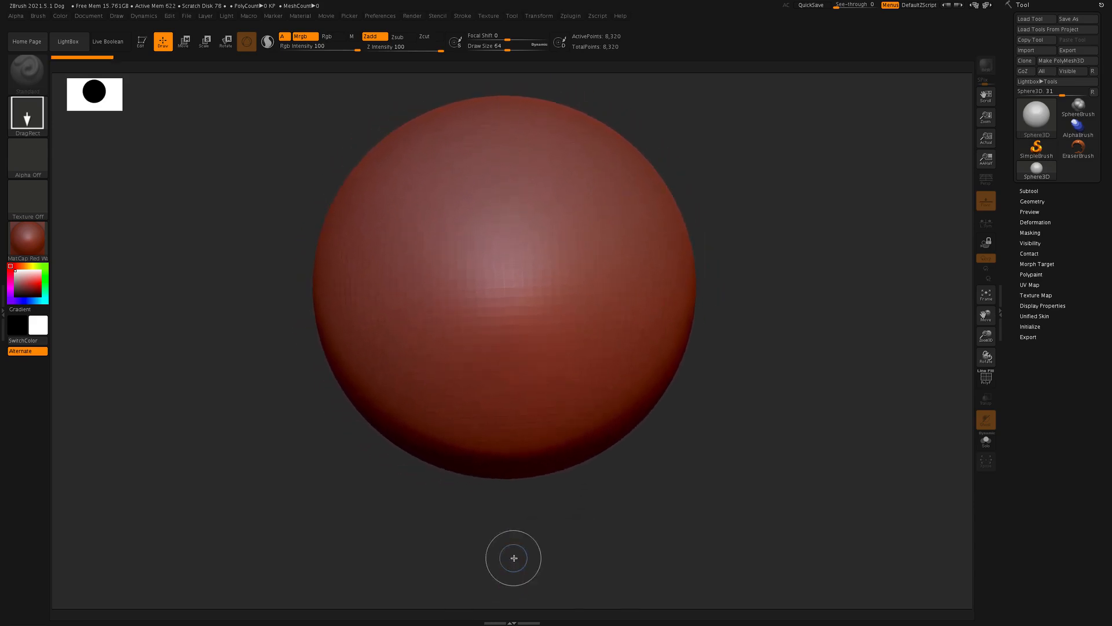
{"action": "left_click", "coordinate": [143, 43]}
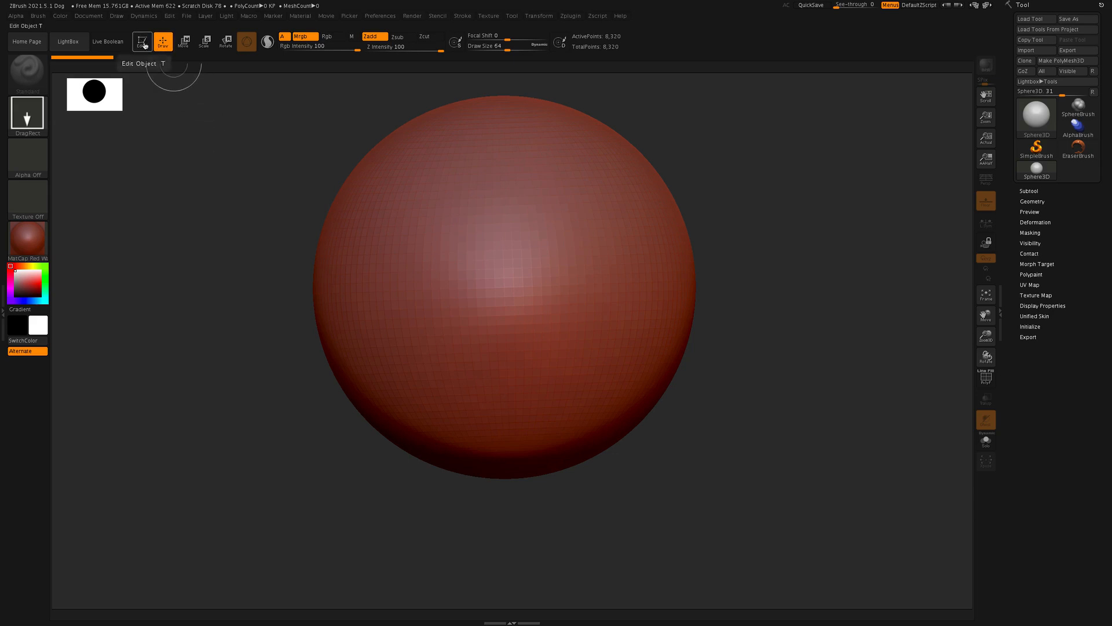
{"action": "left_click", "coordinate": [143, 44]}
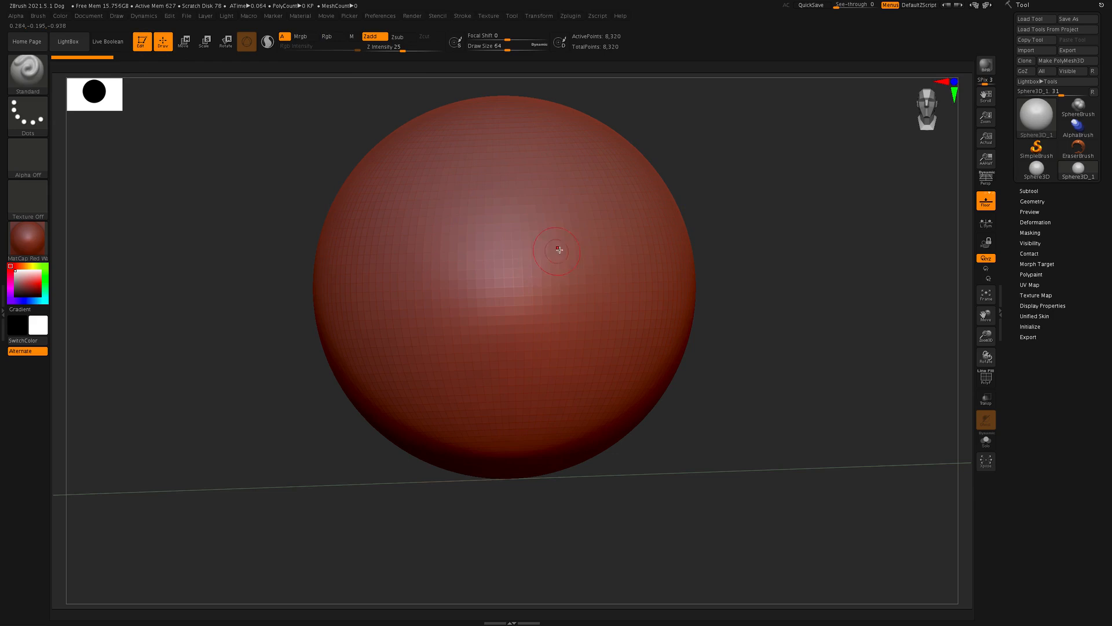
Step: Flatten the sphere through its Initialize settings, with Z Size 72 and Coverage 291
{"action": "left_click", "coordinate": [553, 279]}
{"action": "key", "text": "f"}
{"action": "left_click", "coordinate": [1043, 120]}
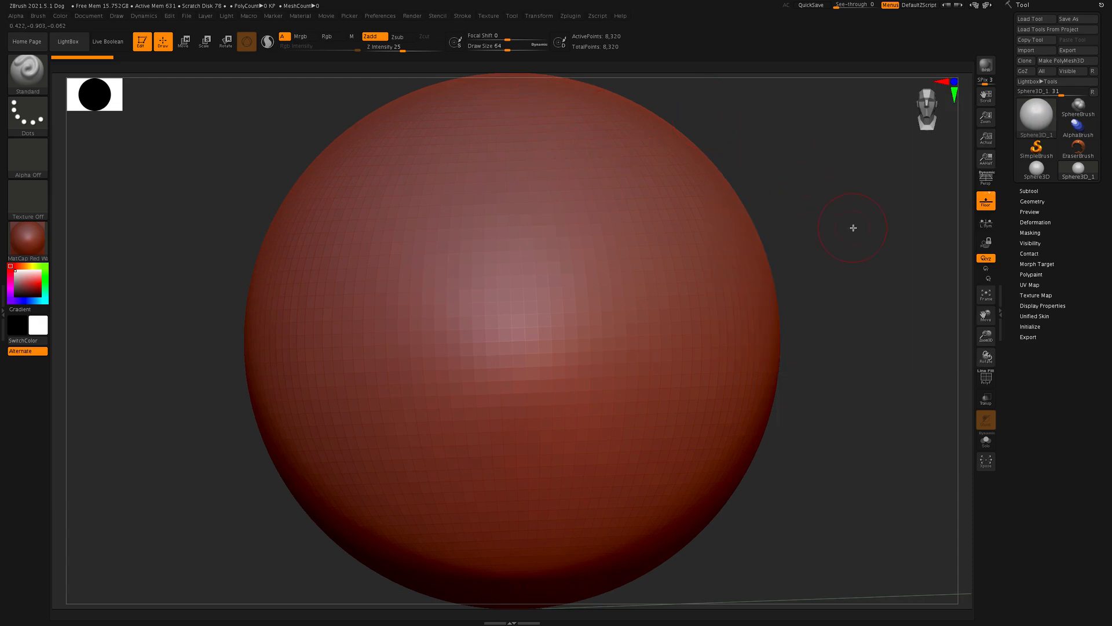
{"action": "left_click_drag", "start_coordinate": [839, 229], "coordinate": [834, 230], "text": "alt"}
{"action": "left_click_drag", "start_coordinate": [835, 230], "coordinate": [821, 229], "text": "shift"}
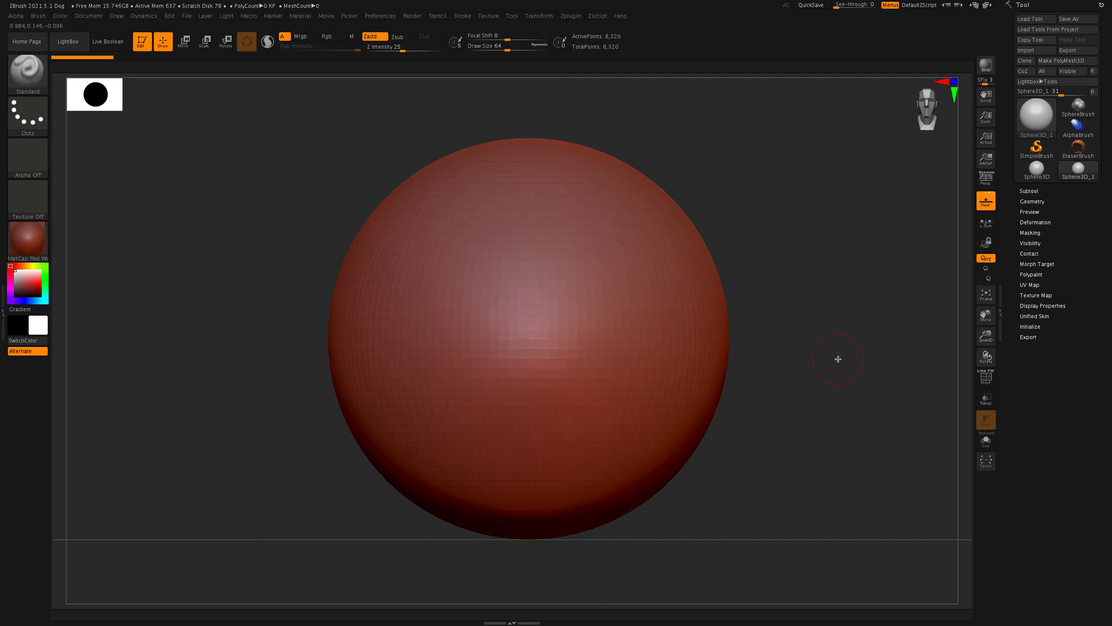
{"action": "mouse_move", "coordinate": [844, 370]}
{"action": "left_mouse_down"}
{"action": "mouse_move", "coordinate": [831, 363]}
{"action": "mouse_move", "coordinate": [849, 362]}
{"action": "left_mouse_up"}
{"action": "left_click", "coordinate": [1030, 327]}
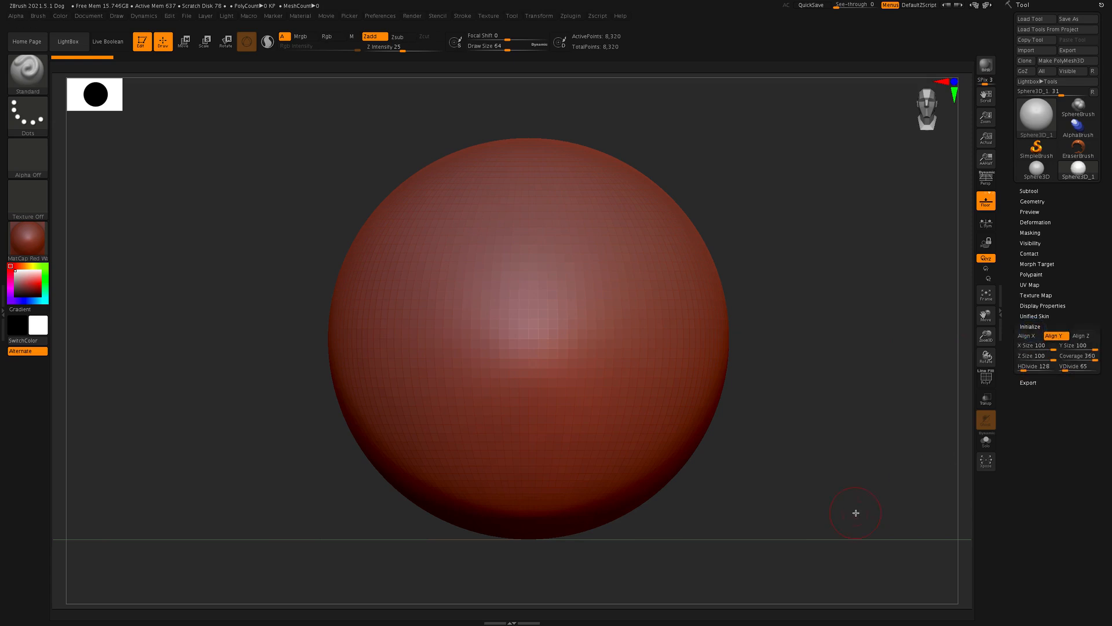
{"action": "left_click_drag", "start_coordinate": [1053, 359], "coordinate": [1089, 361]}
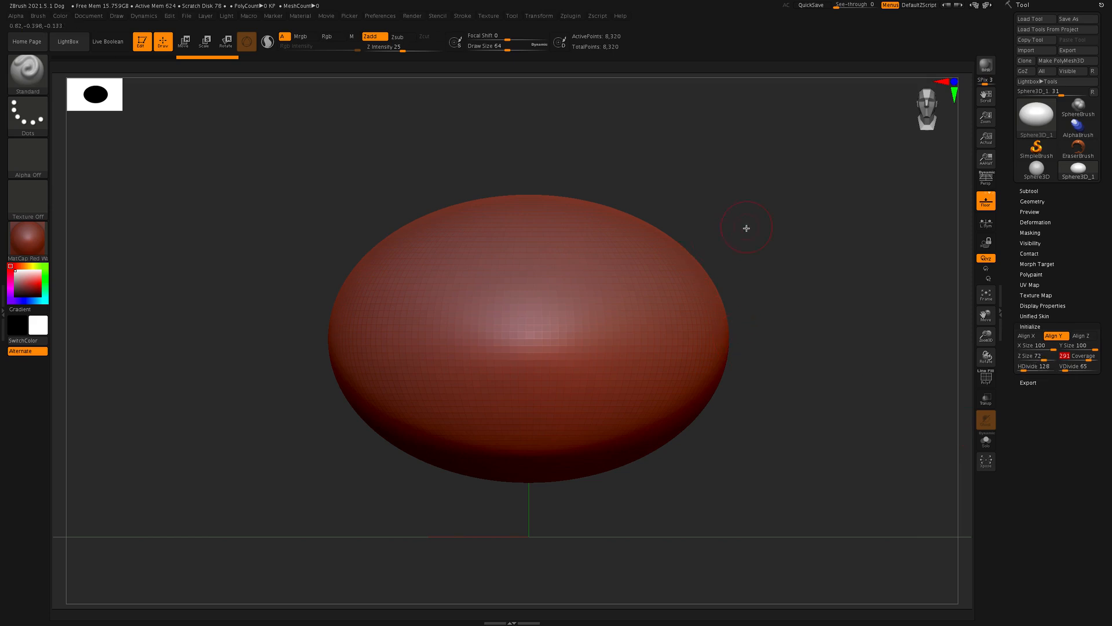
Step: Clear the sphere off the canvas, then draw a Cone3D primitive and put it into Edit mode
{"action": "key", "text": "t"}
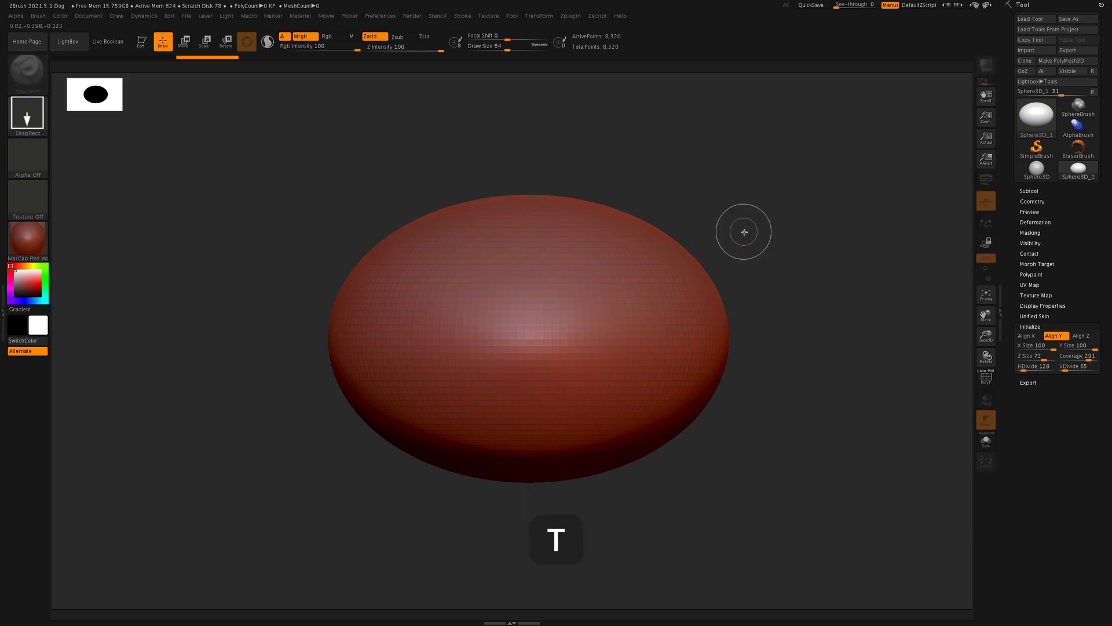
{"action": "key", "text": "ctrl+n"}
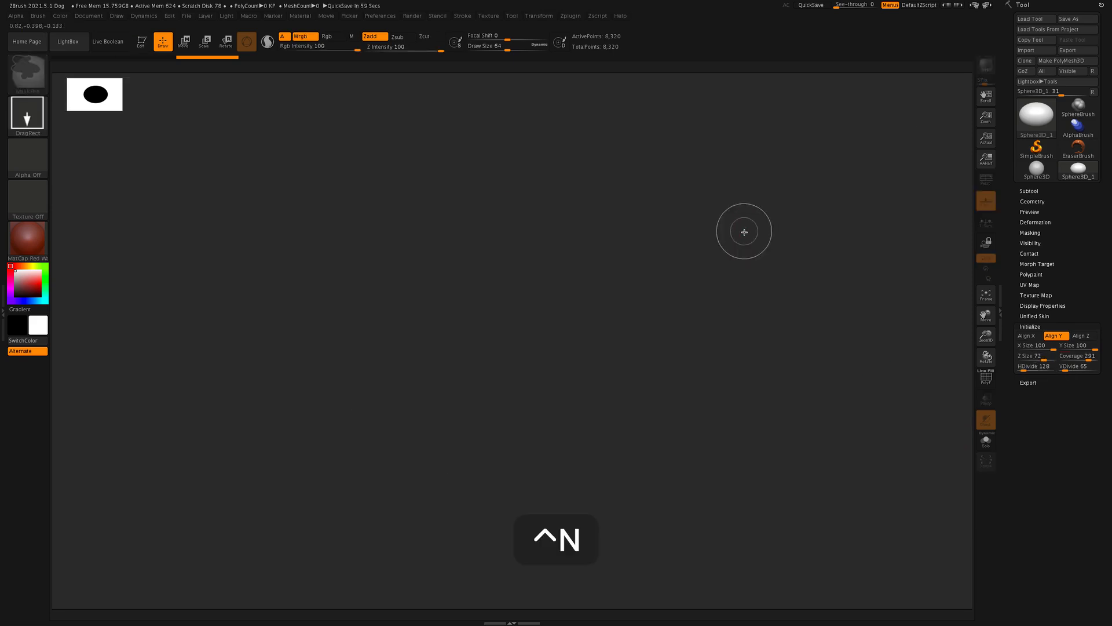
{"action": "left_click", "coordinate": [1046, 118]}
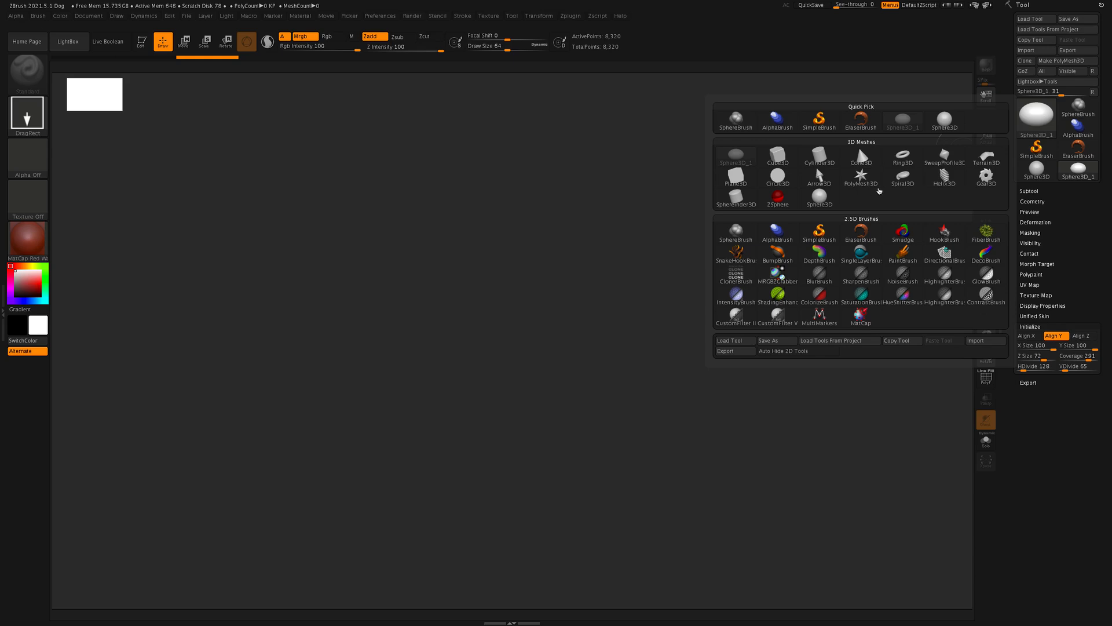
{"action": "mouse_move", "coordinate": [881, 190]}
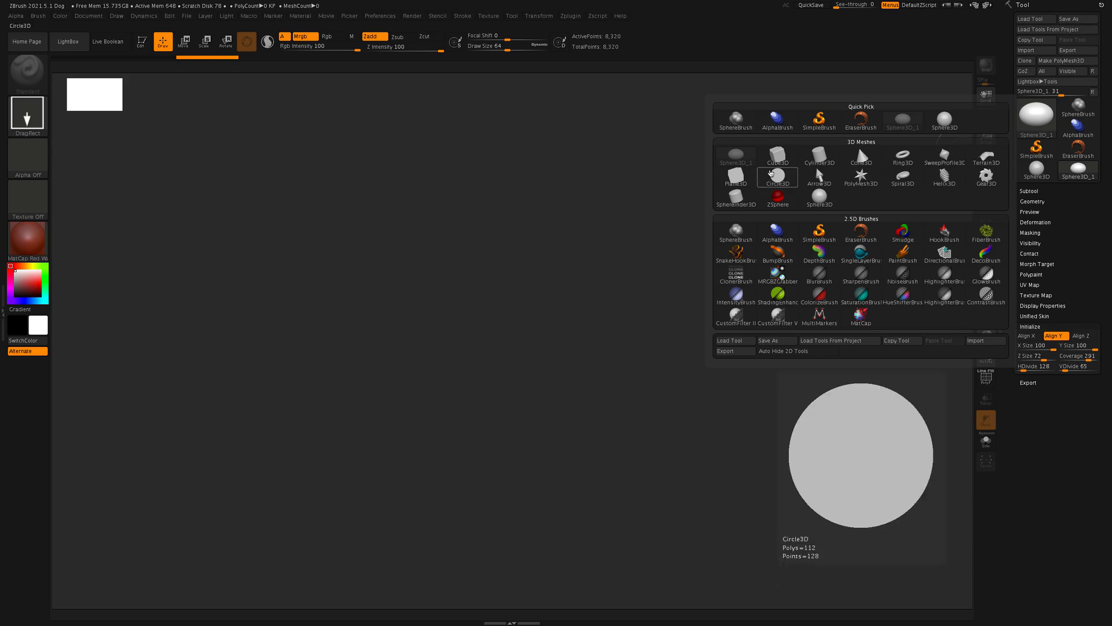
{"action": "left_click", "coordinate": [852, 158]}
{"action": "left_click_drag", "start_coordinate": [452, 310], "coordinate": [455, 545]}
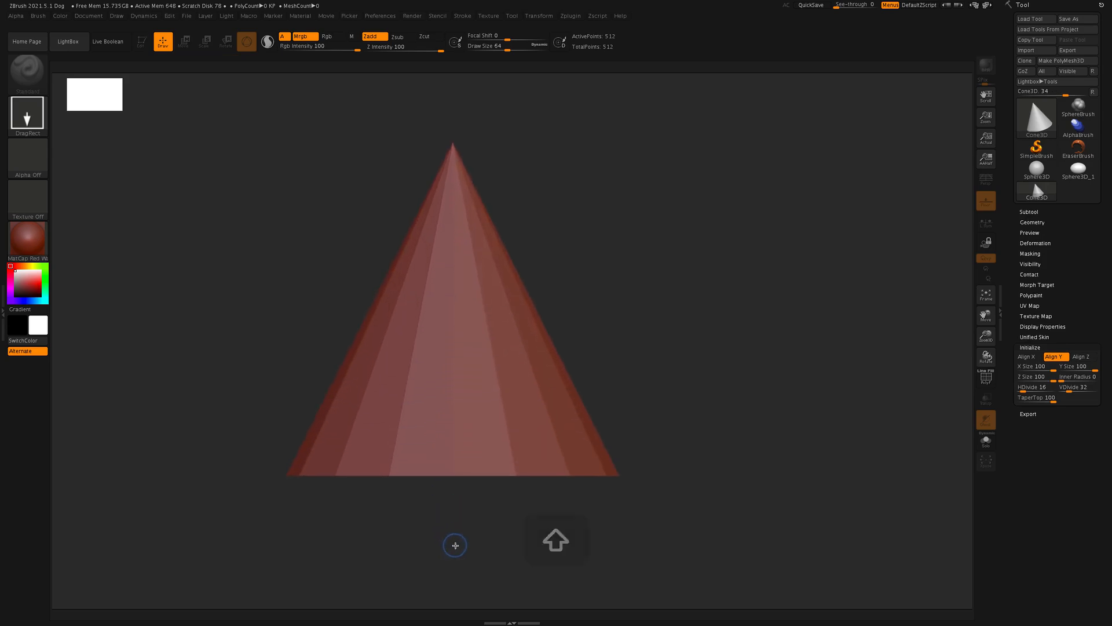
{"action": "key", "text": "t"}
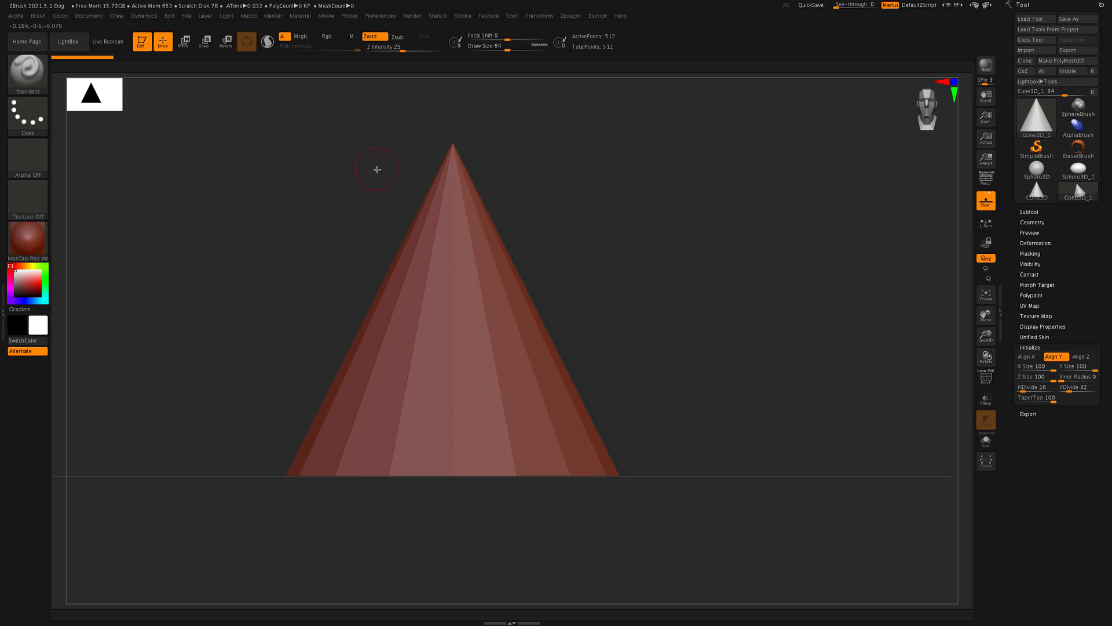
Step: Display the cone's polygon wireframe and set its TaperTop to 67 to blunt the tip
{"action": "key", "text": "shift+f"}
{"action": "left_click_drag", "start_coordinate": [1053, 398], "coordinate": [1055, 400]}
{"action": "left_click_drag", "start_coordinate": [699, 363], "coordinate": [654, 370], "text": "alt"}
{"action": "left_click_drag", "start_coordinate": [1059, 403], "coordinate": [1042, 401]}
{"action": "left_click_drag", "start_coordinate": [720, 362], "coordinate": [697, 294]}
Step: Hollow out the cone by raising its Inner Radius to about 78
{"action": "left_click", "coordinate": [1086, 377]}
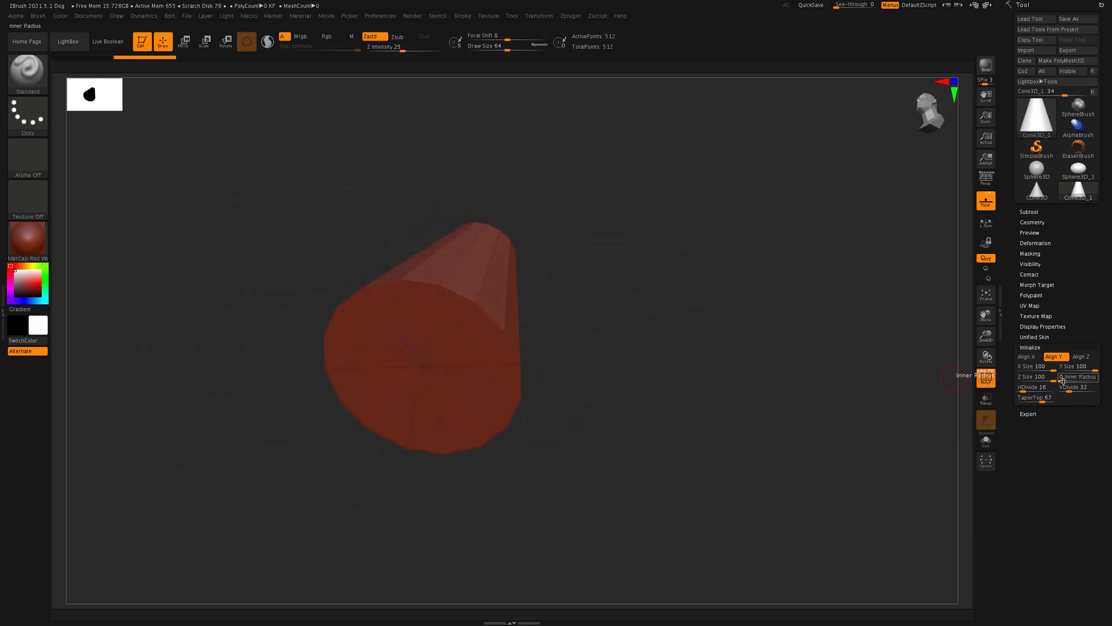
{"action": "left_click_drag", "start_coordinate": [1062, 380], "coordinate": [1088, 378]}
{"action": "left_click_drag", "start_coordinate": [782, 332], "coordinate": [655, 348]}
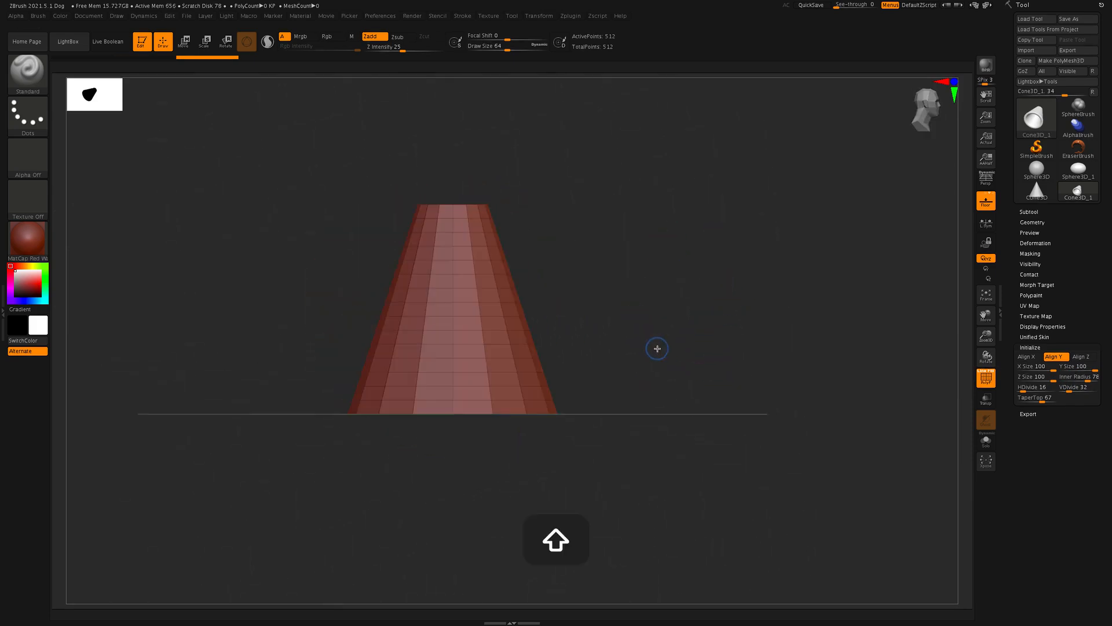
Step: Convert the hollow cone primitive into a sculptable PolyMesh3D
{"action": "left_click_drag", "start_coordinate": [795, 346], "coordinate": [794, 384], "text": "alt"}
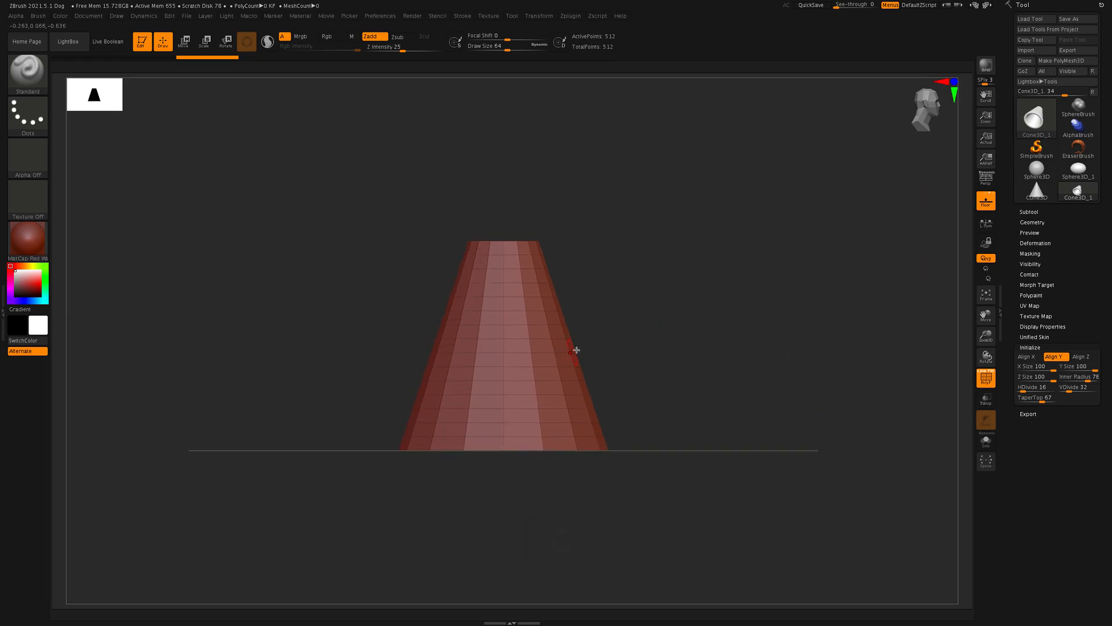
{"action": "left_click", "coordinate": [1068, 62]}
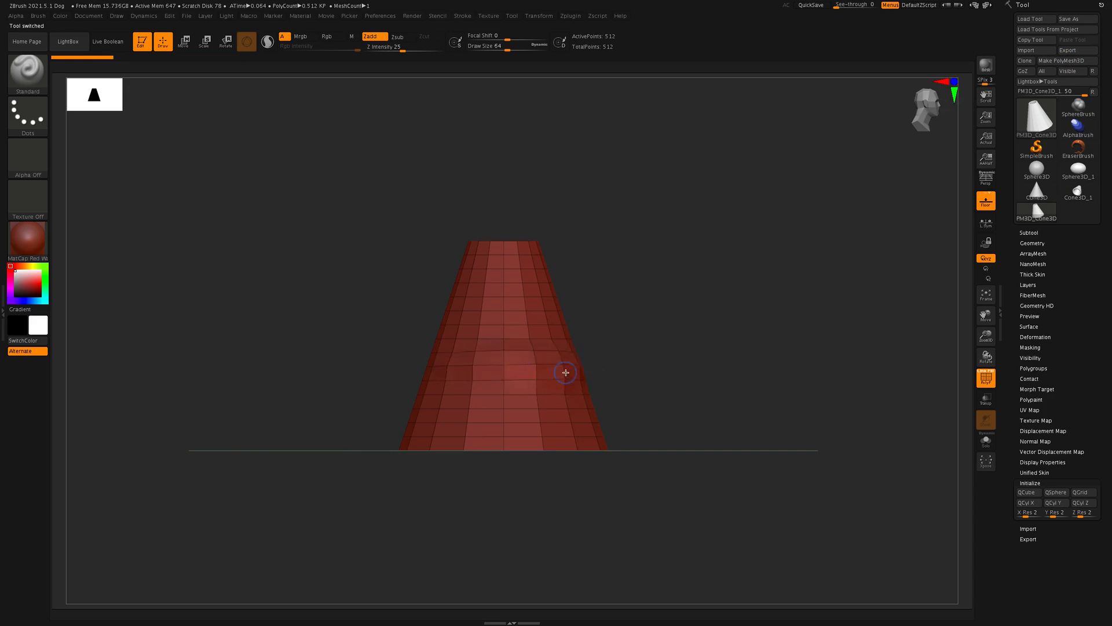
Step: Try sculpting on the cone's side with the Standard brush enlarged to about 396, and undo the strokes
{"action": "key", "text": "s"}
{"action": "left_click_drag", "start_coordinate": [785, 353], "coordinate": [780, 353]}
{"action": "mouse_move", "coordinate": [545, 346]}
{"action": "left_mouse_down"}
{"action": "mouse_move", "coordinate": [687, 368]}
{"action": "mouse_move", "coordinate": [614, 364]}
{"action": "left_mouse_up"}
{"action": "mouse_move", "coordinate": [676, 338]}
{"action": "left_mouse_down", "text": "shift"}
{"action": "mouse_move", "coordinate": [686, 437]}
{"action": "mouse_move", "coordinate": [666, 360]}
{"action": "mouse_move", "coordinate": [666, 241]}
{"action": "mouse_move", "coordinate": [700, 223]}
{"action": "mouse_move", "coordinate": [709, 242]}
{"action": "mouse_move", "coordinate": [661, 348]}
{"action": "mouse_move", "coordinate": [700, 346]}
{"action": "mouse_move", "coordinate": [699, 319]}
{"action": "left_mouse_up", "text": "shift"}
{"action": "key", "text": "super+z"}
{"action": "key", "text": "super+z"}
{"action": "key", "text": "super+z"}
{"action": "key", "text": "super+z"}
{"action": "key", "text": "super+z"}
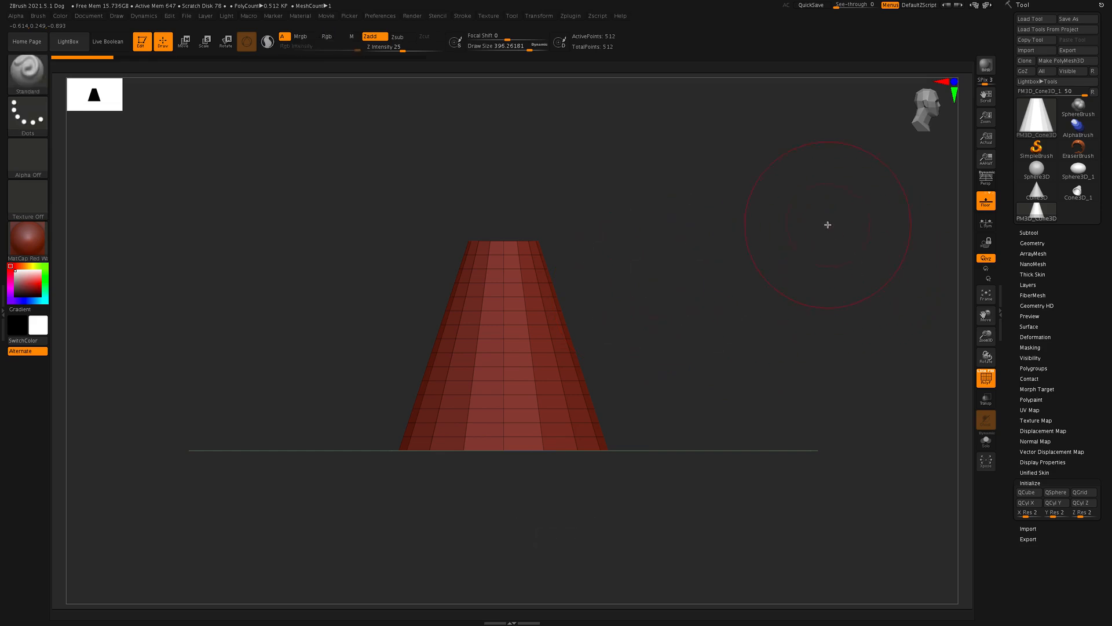
Step: Set the Standard brush's Draw Size to about 385
{"action": "key", "text": "s"}
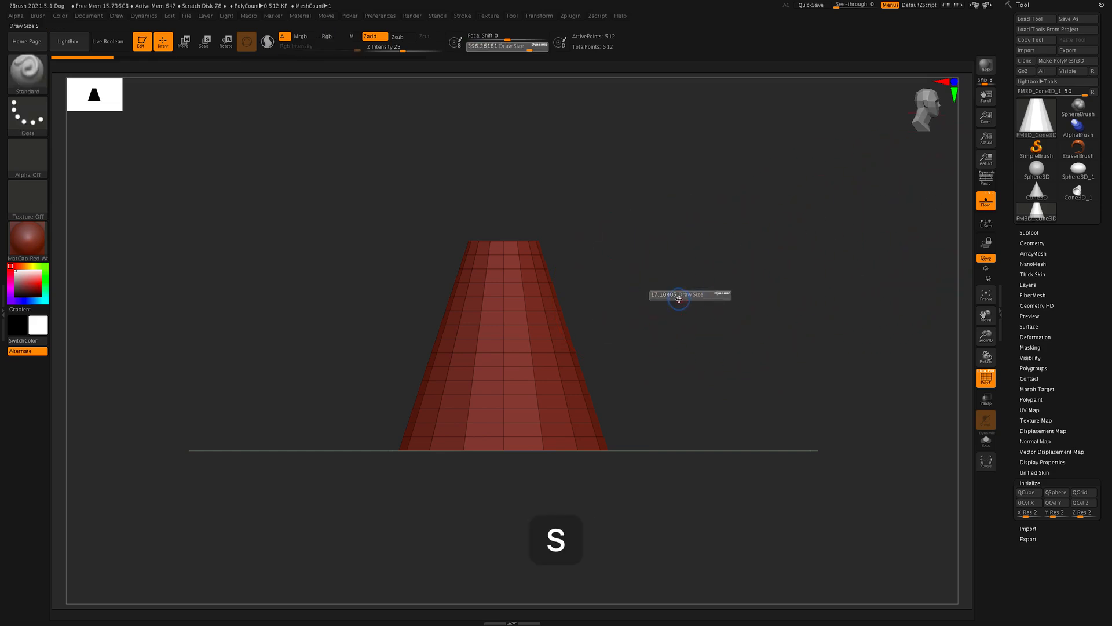
{"action": "left_click_drag", "start_coordinate": [684, 297], "coordinate": [714, 300]}
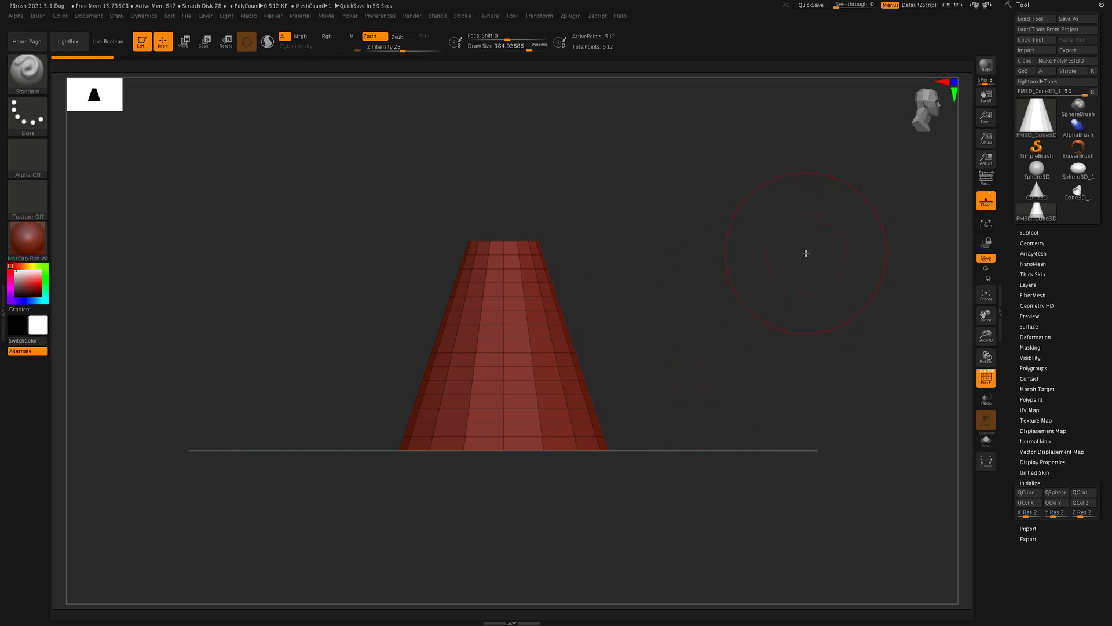
Step: Clear the cone off the canvas, then draw a Helix3D primitive and put it into Edit mode
{"action": "key", "text": "t"}
{"action": "key", "text": "ctrl+n"}
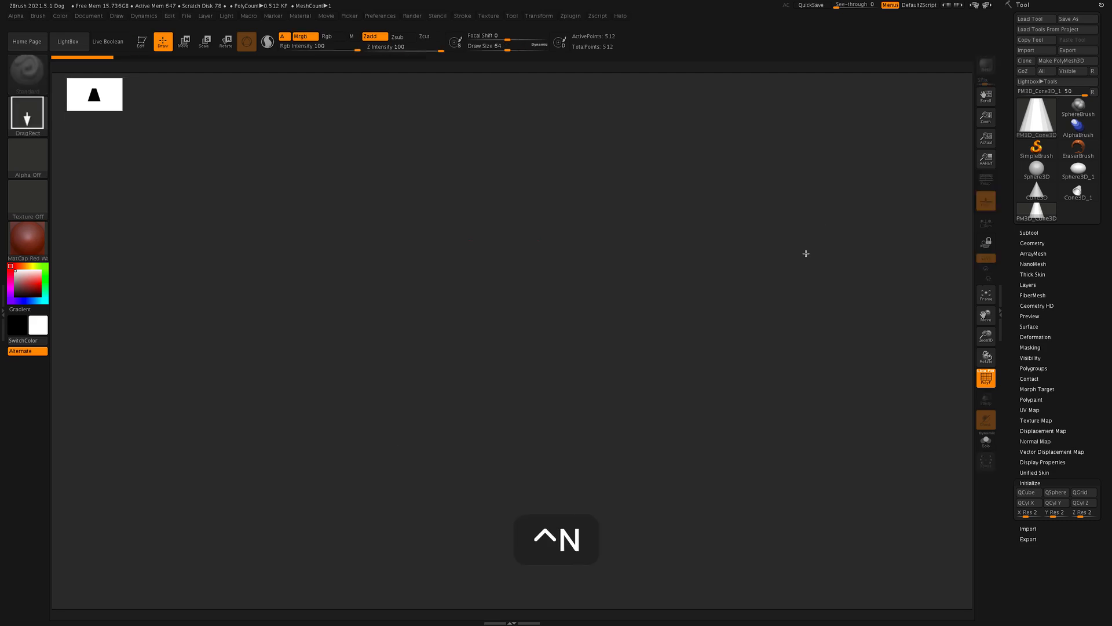
{"action": "left_click", "coordinate": [1028, 125]}
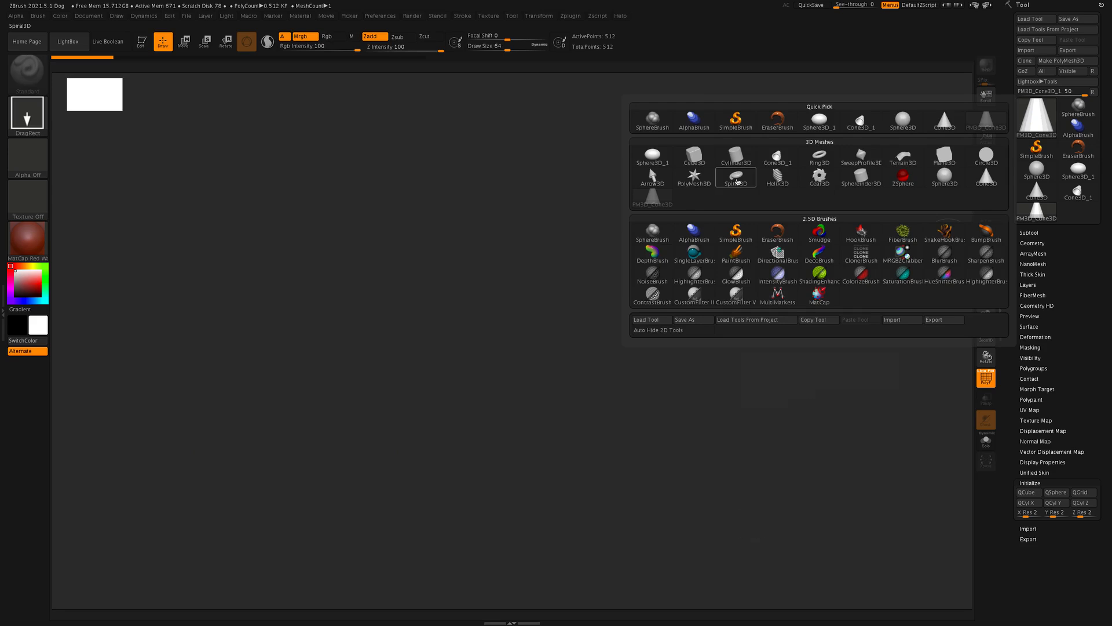
{"action": "left_click", "coordinate": [778, 176]}
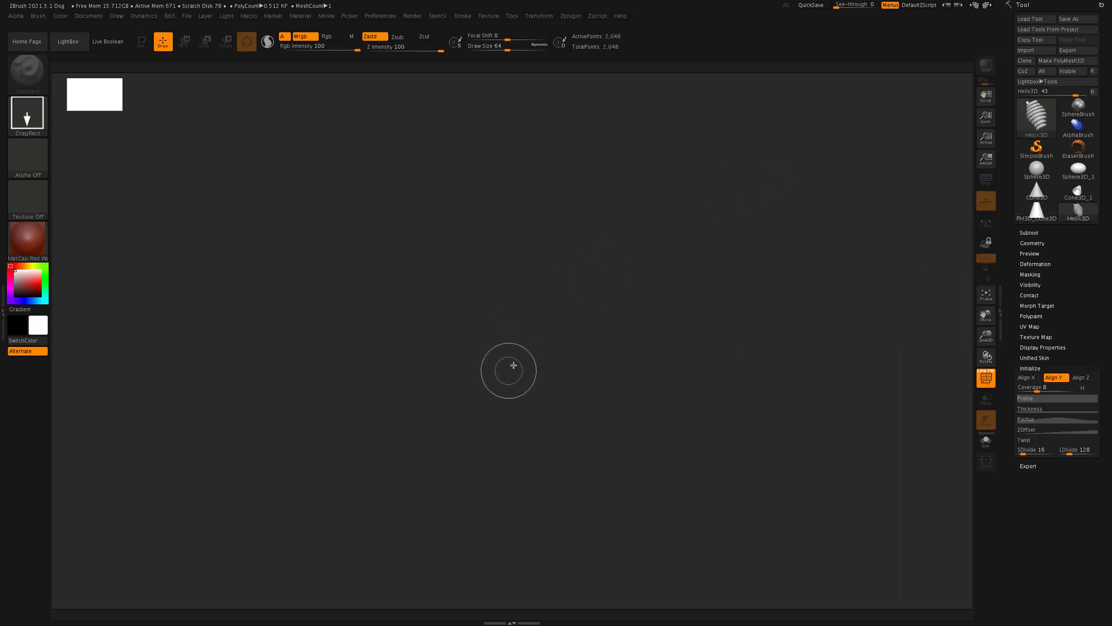
{"action": "left_click_drag", "start_coordinate": [509, 367], "coordinate": [511, 555]}
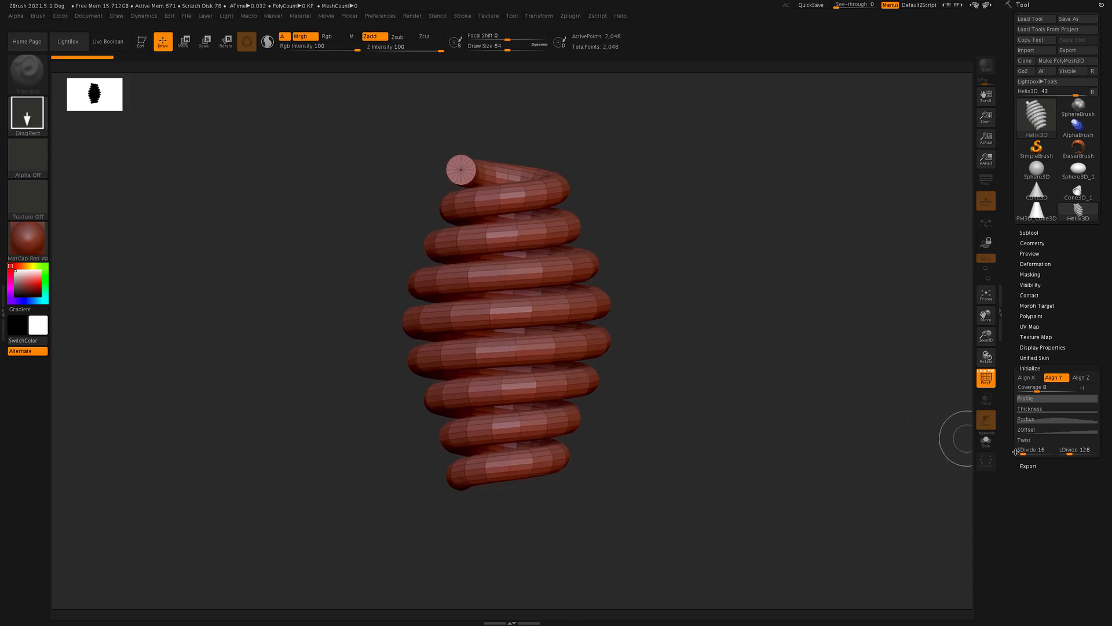
{"action": "left_click", "coordinate": [141, 42]}
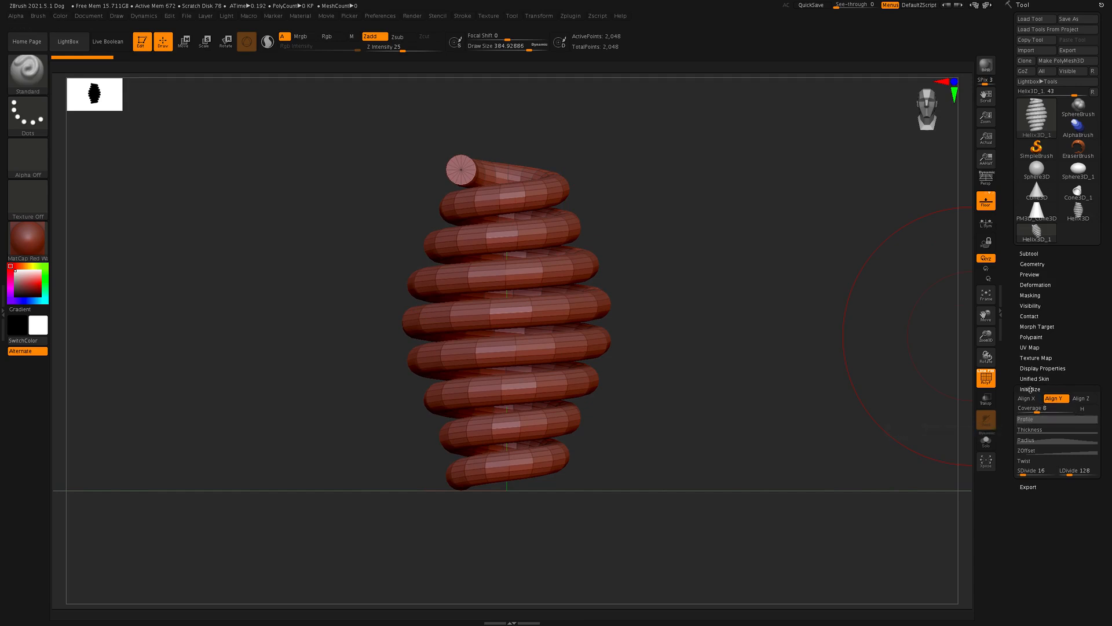
Step: Give the helix a uniform width by removing the middle point of its Radius curve
{"action": "left_click", "coordinate": [1040, 459]}
{"action": "left_click_drag", "start_coordinate": [1006, 428], "coordinate": [991, 368]}
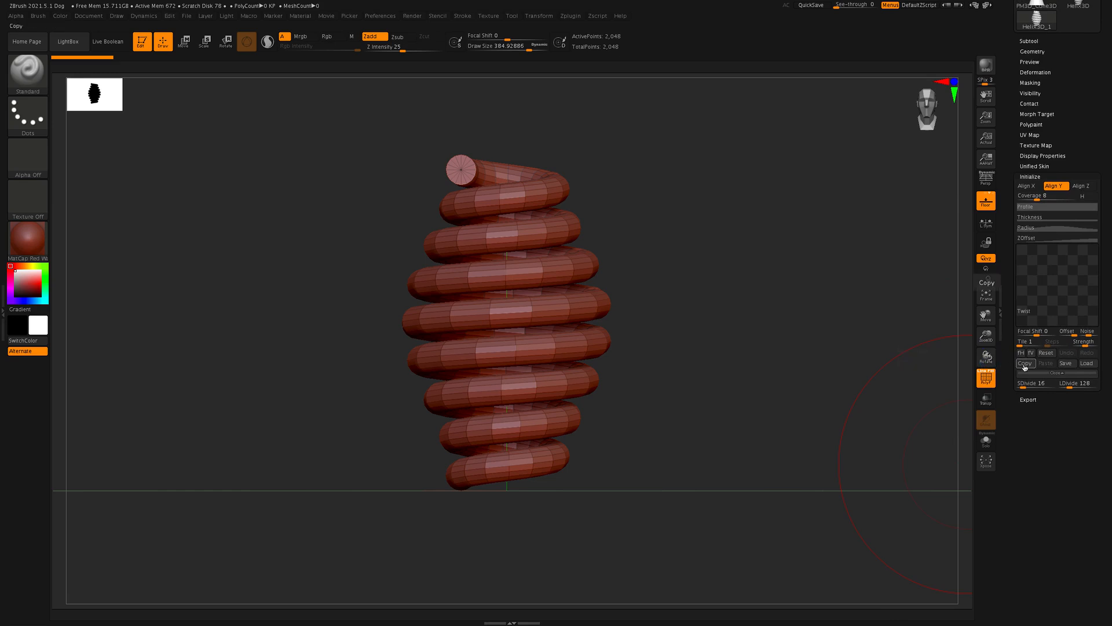
{"action": "left_click", "coordinate": [1050, 227]}
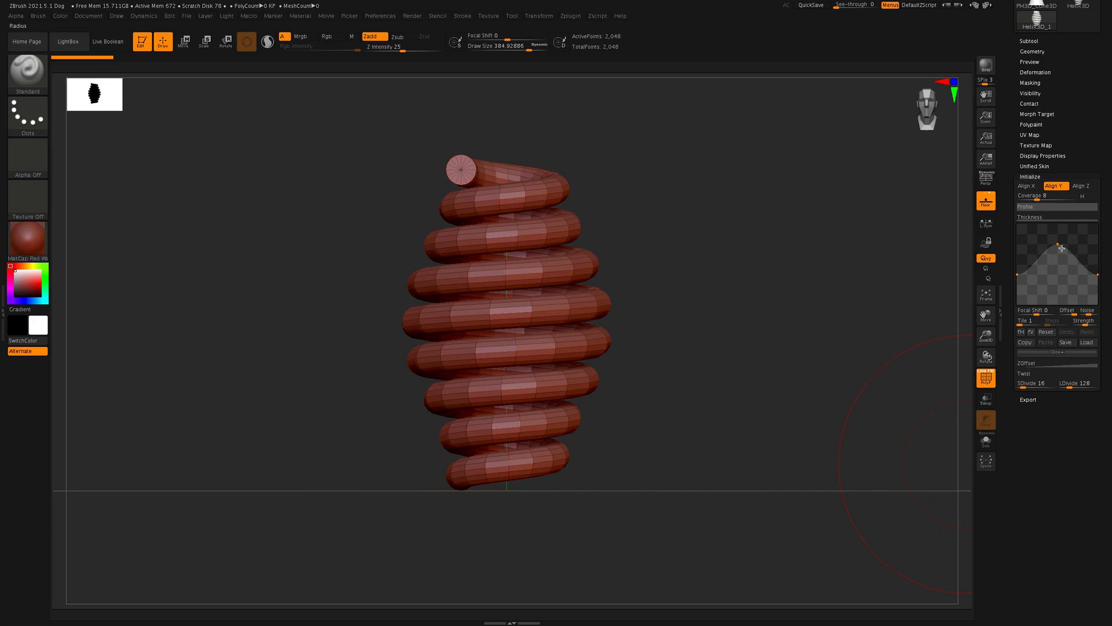
{"action": "left_click_drag", "start_coordinate": [1059, 249], "coordinate": [1050, 174]}
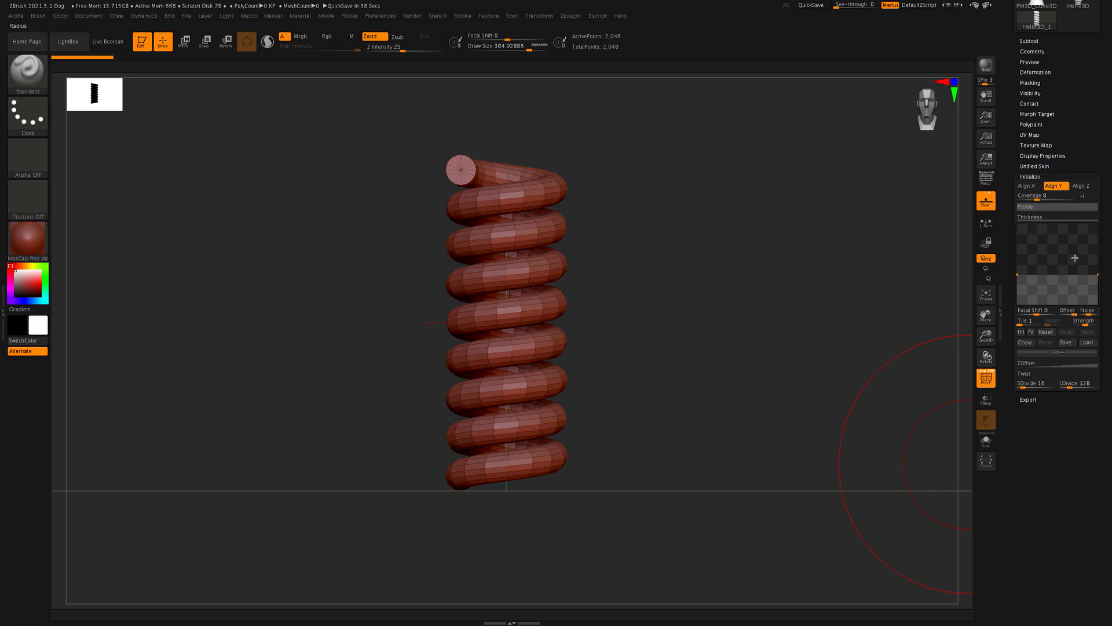
Step: Reshape the helix's Profile curve with a lowered starting point and a dip in the middle to thin the coils
{"action": "left_click", "coordinate": [1035, 207]}
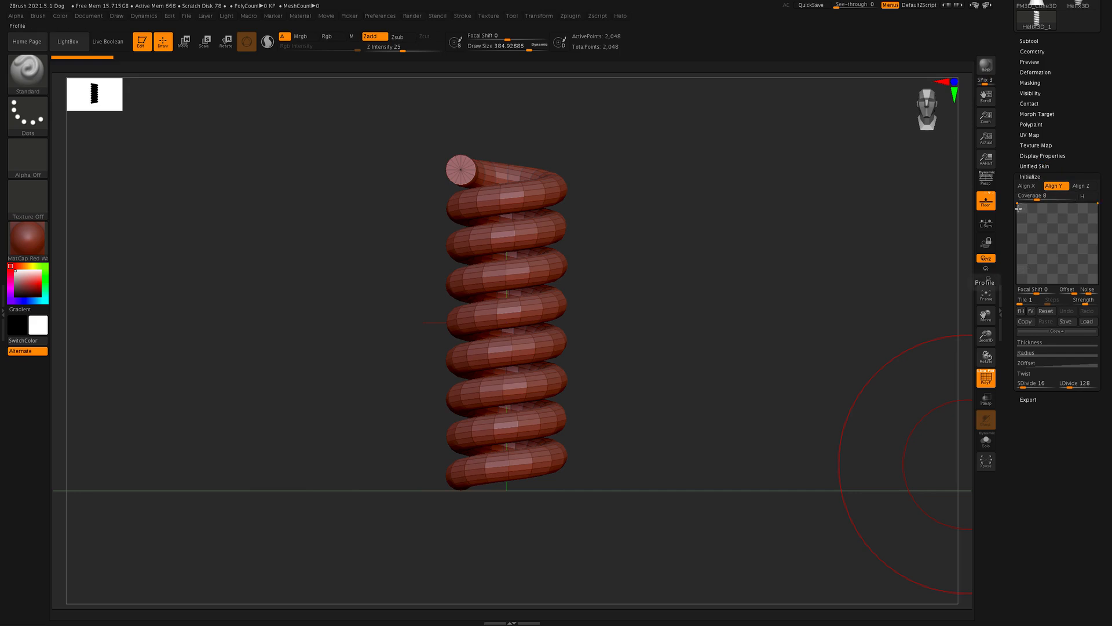
{"action": "left_click_drag", "start_coordinate": [1018, 203], "coordinate": [1056, 269]}
{"action": "left_click", "coordinate": [1056, 228]}
{"action": "left_click_drag", "start_coordinate": [777, 297], "coordinate": [713, 293]}
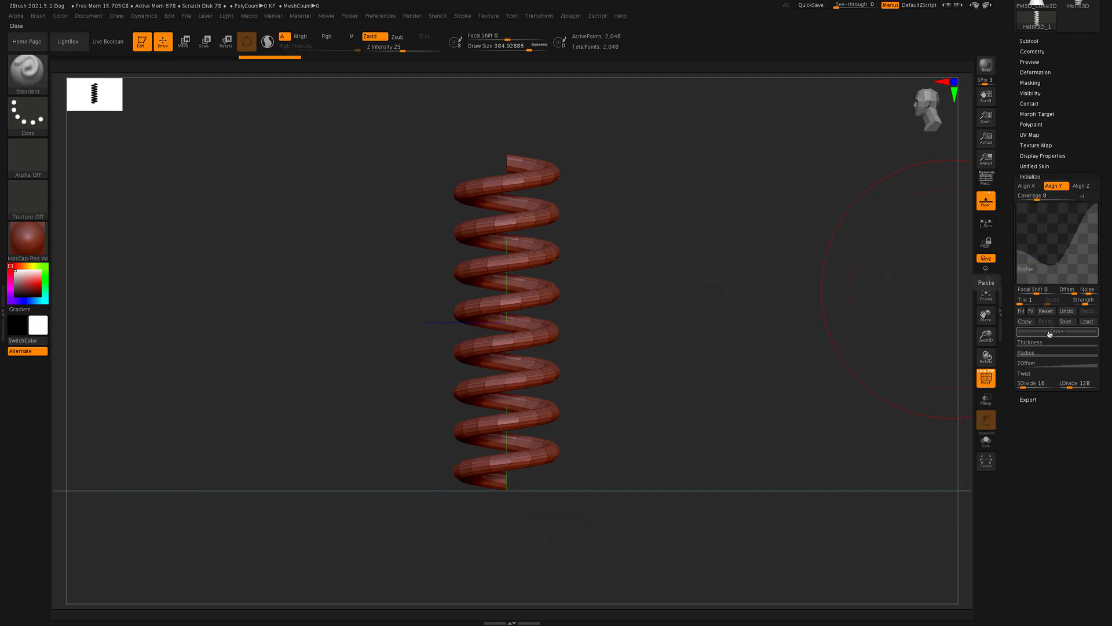
Step: Try aligning the helix to the world X and Z axes, and return it to the Y axis
{"action": "left_click", "coordinate": [1028, 186]}
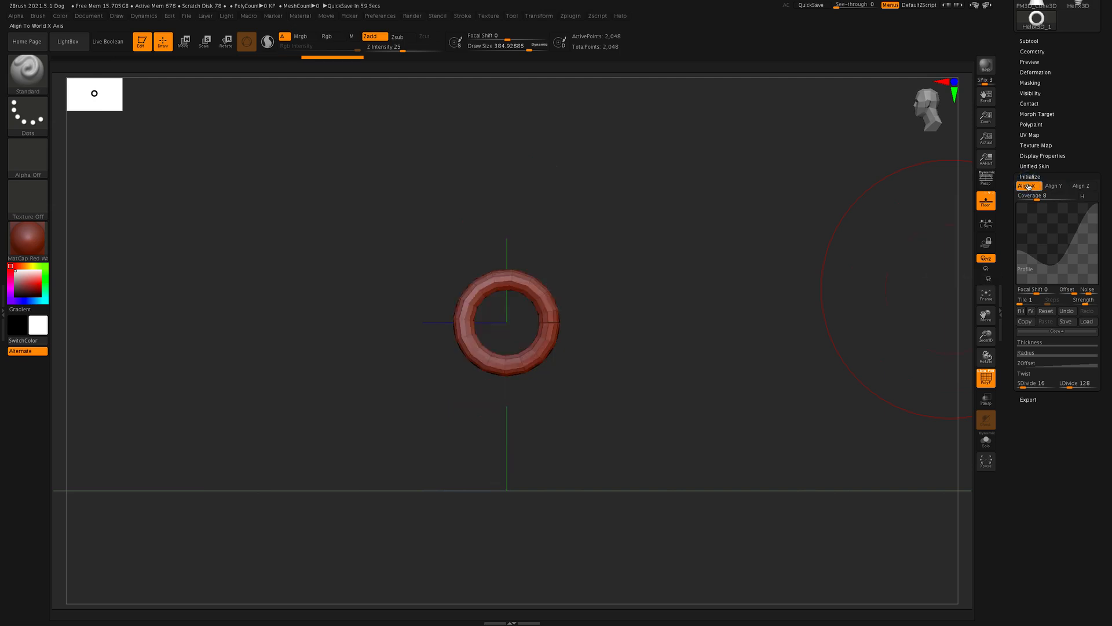
{"action": "left_click", "coordinate": [1081, 186]}
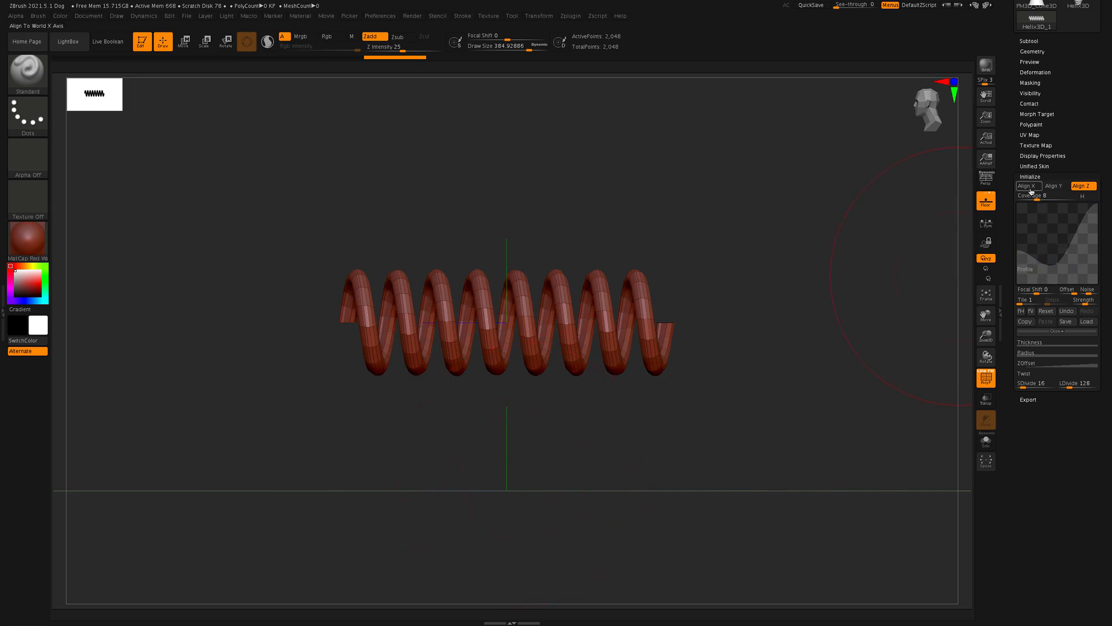
{"action": "left_click", "coordinate": [1053, 186]}
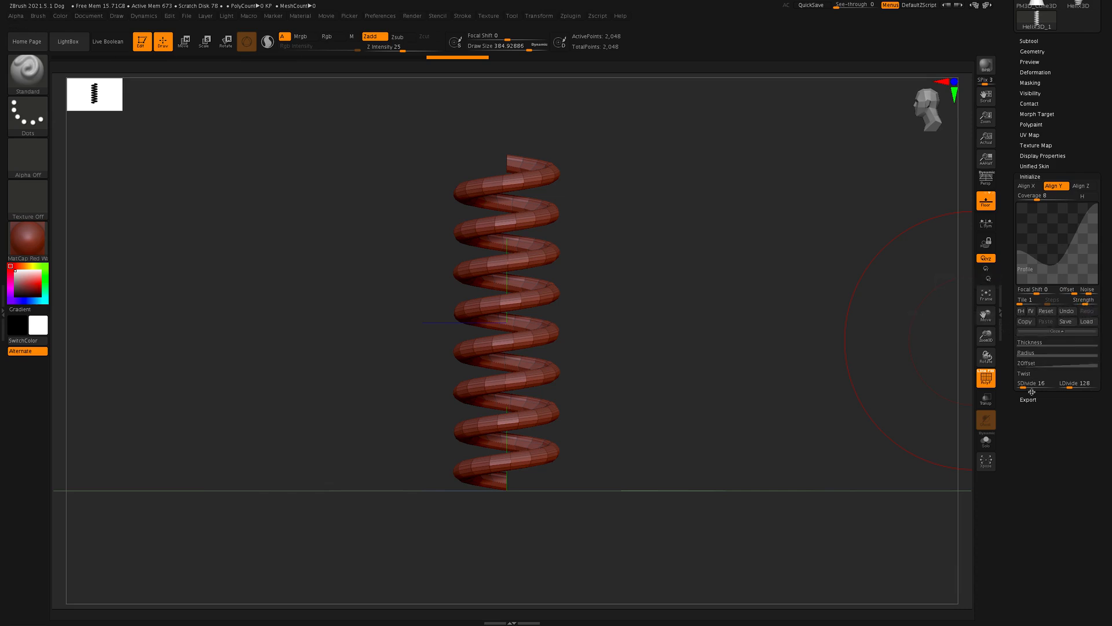
Step: Reshape the helix's ZOffset curve by lowering its end point to about 0.53 and adjusting the middle points to vary the coil spacing
{"action": "left_click", "coordinate": [1055, 365]}
{"action": "left_click_drag", "start_coordinate": [1064, 302], "coordinate": [1097, 273]}
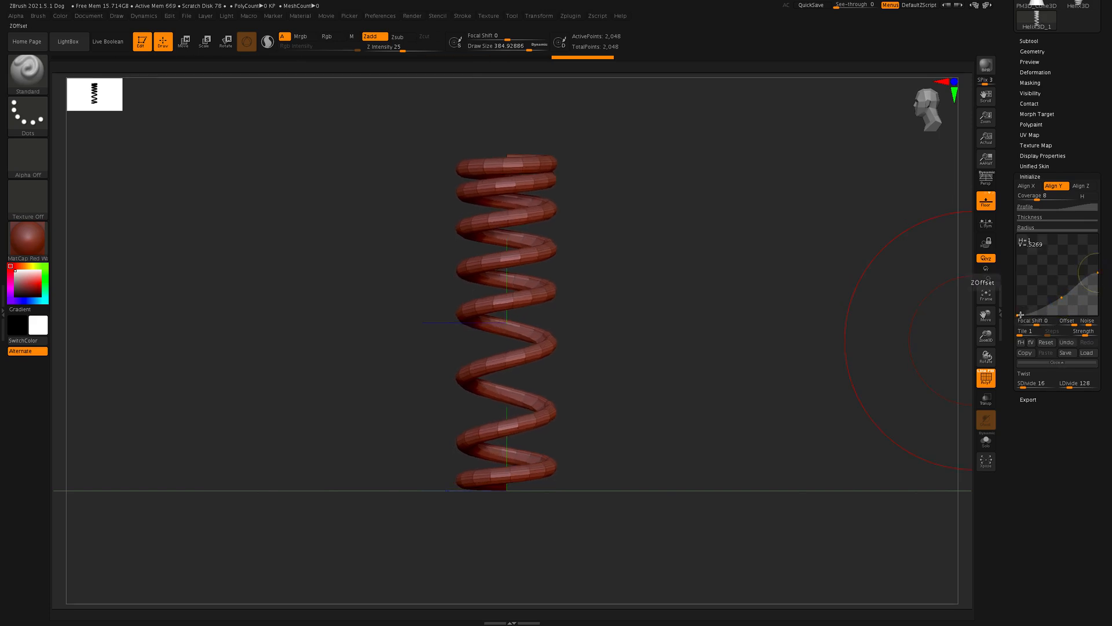
{"action": "left_click_drag", "start_coordinate": [1060, 298], "coordinate": [1080, 281]}
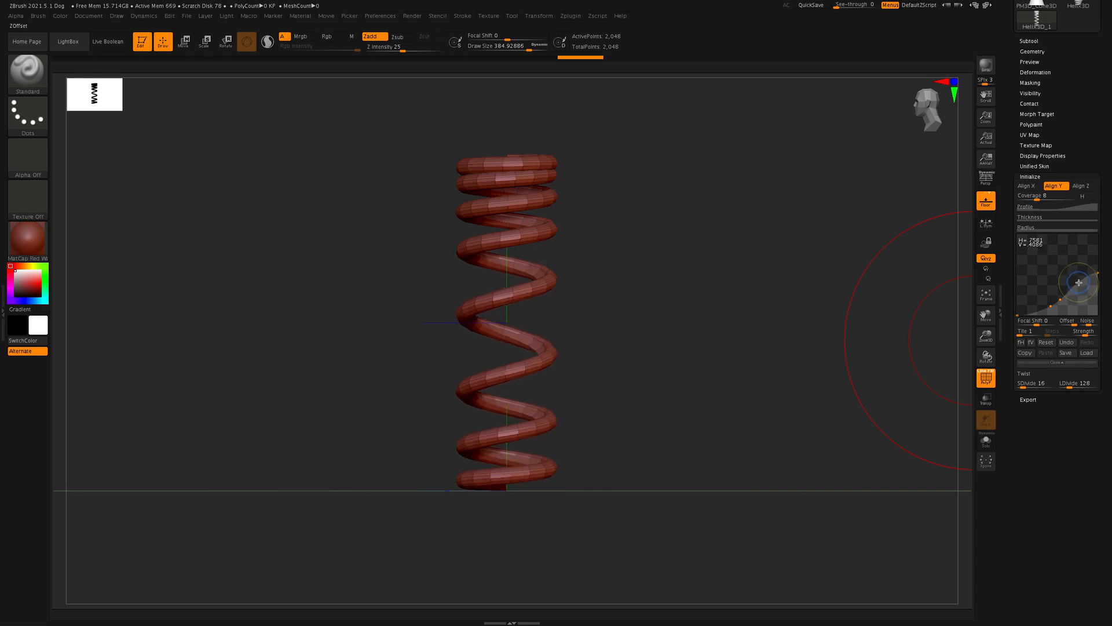
{"action": "left_click_drag", "start_coordinate": [753, 344], "coordinate": [765, 350]}
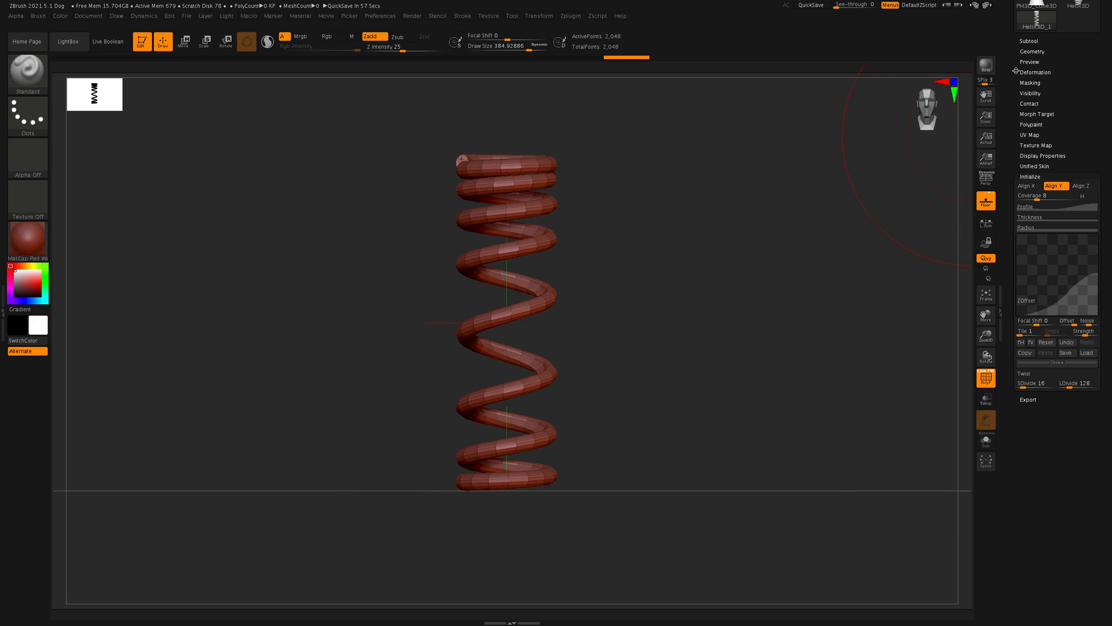
Step: Collapse the helix's Initialize settings and bring the beginning of the Tool palette into view
{"action": "left_click_drag", "start_coordinate": [1010, 80], "coordinate": [1012, 213]}
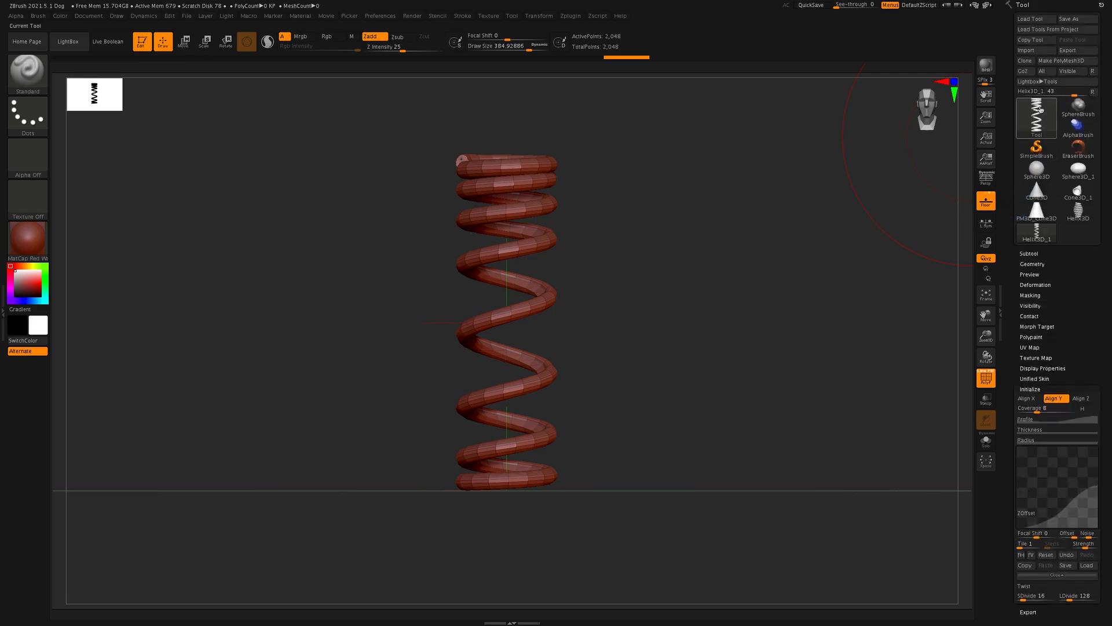
{"action": "left_click", "coordinate": [1037, 122]}
{"action": "left_click", "coordinate": [1030, 389]}
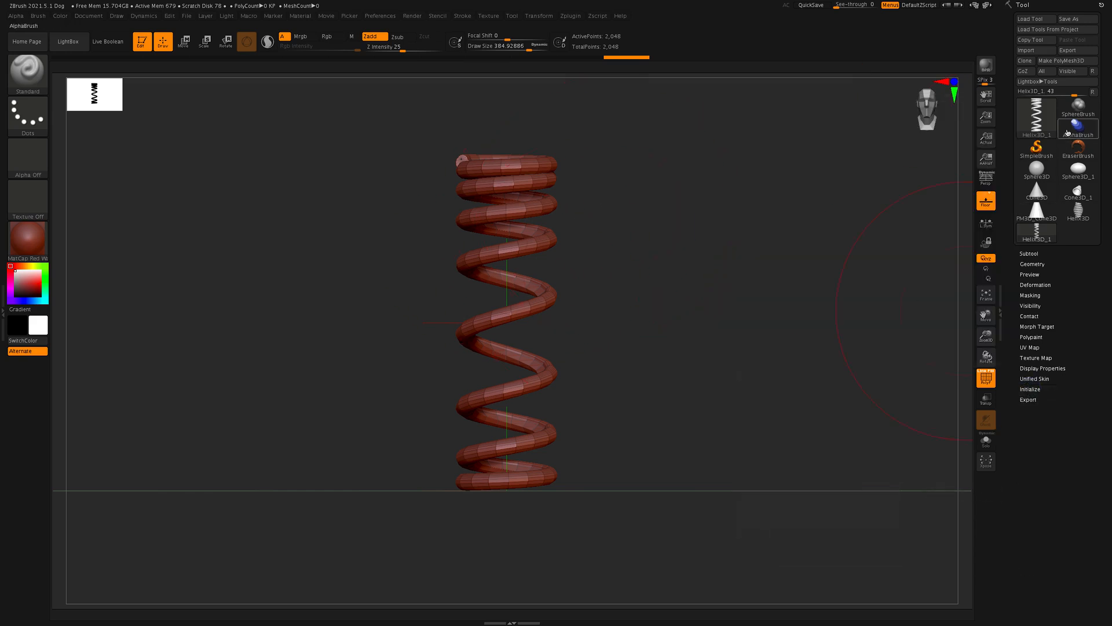